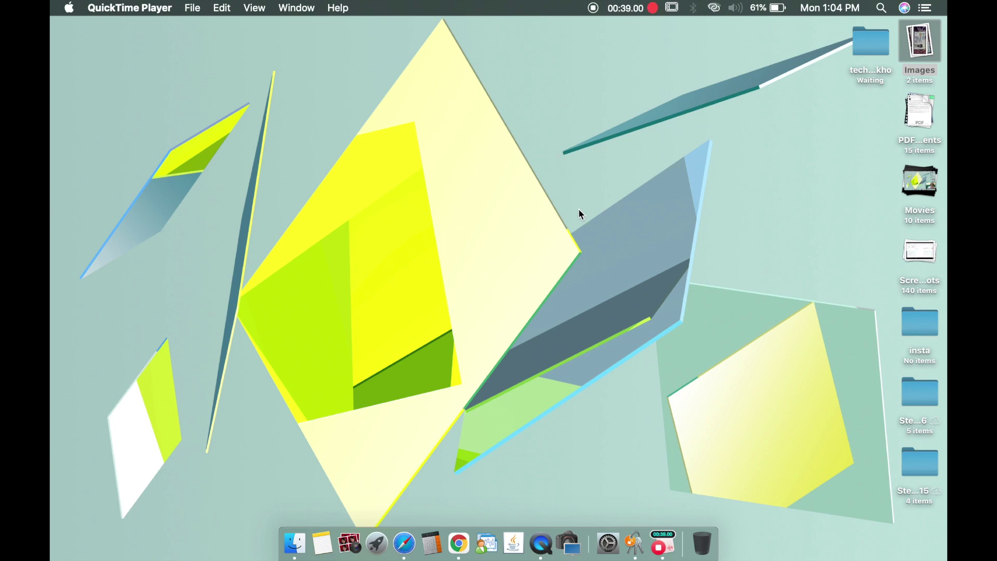
Launch Keychain Access from Launchpad's Other folder, close it, then reopen it via Spotlight 'key'
key("F4")
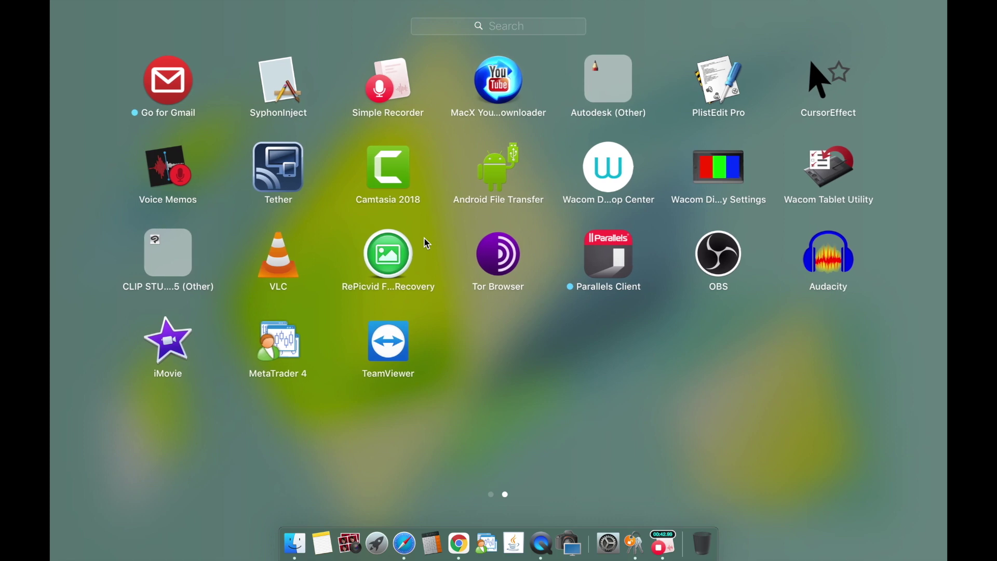
scroll(424, 238, "left", 5)
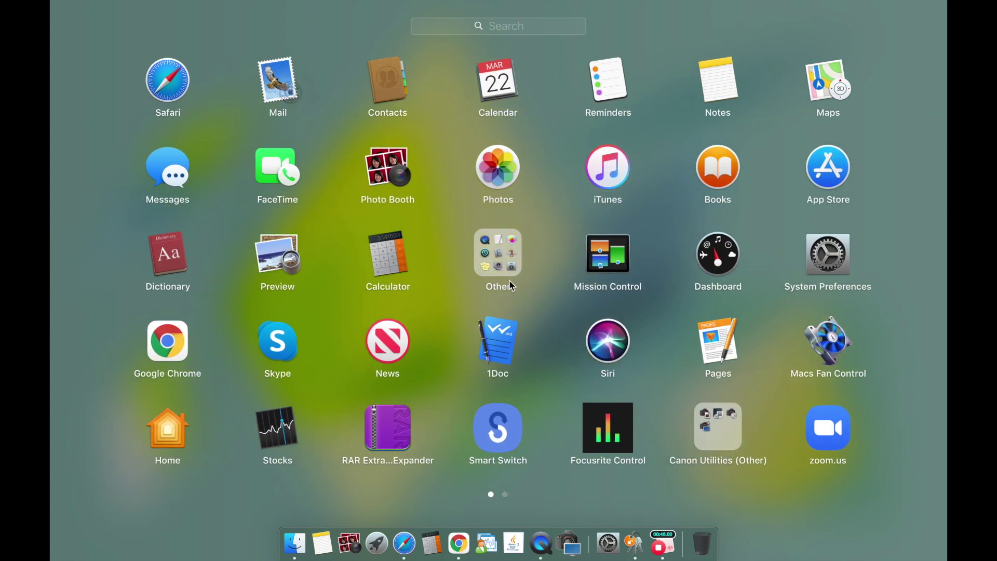
left_click(505, 254)
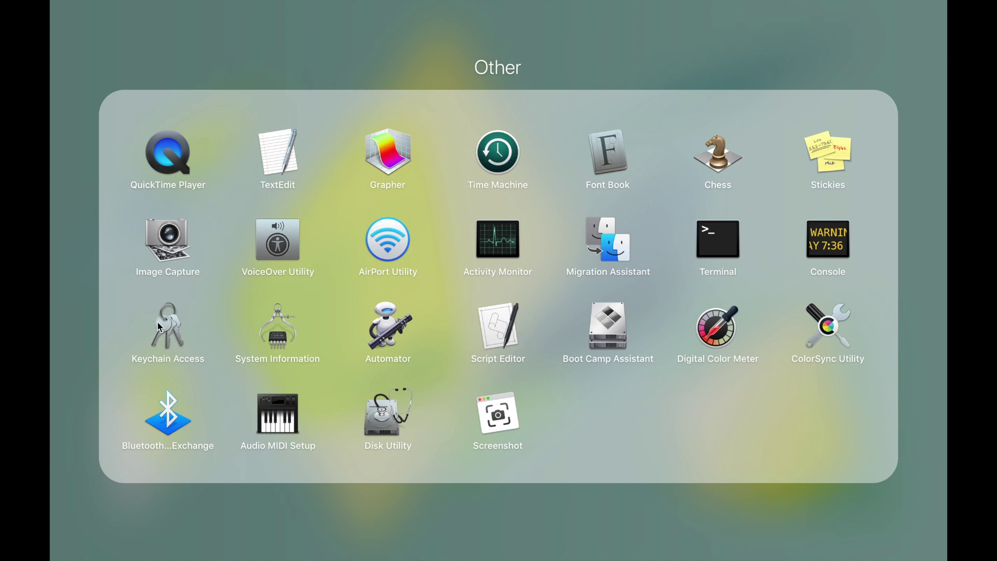
left_click(176, 329)
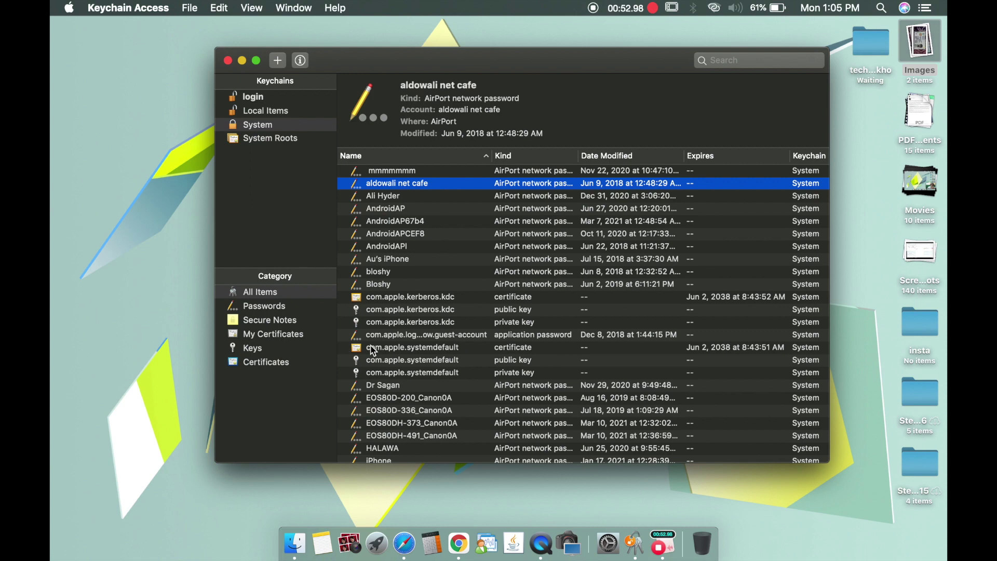
left_click(228, 60)
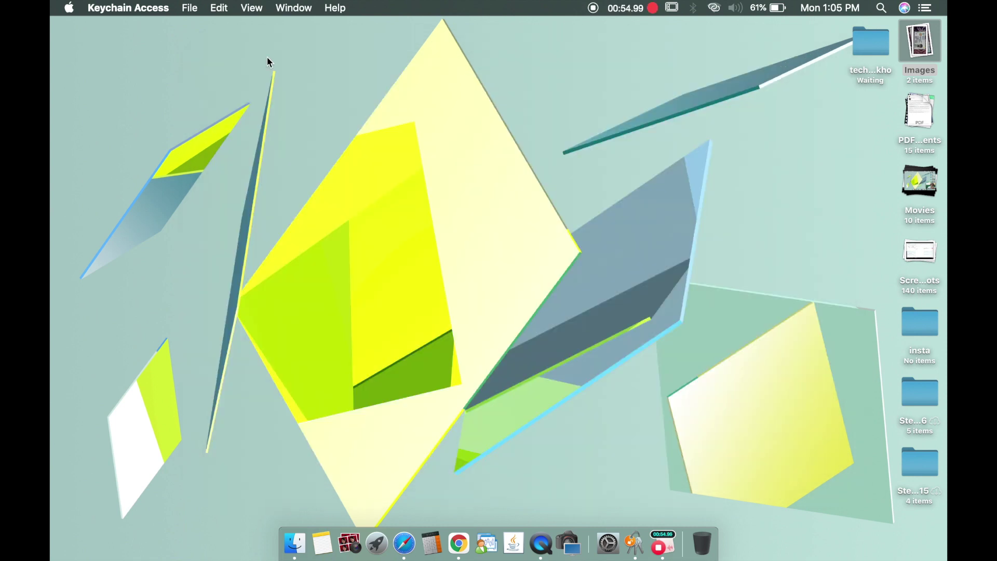
left_click(882, 8)
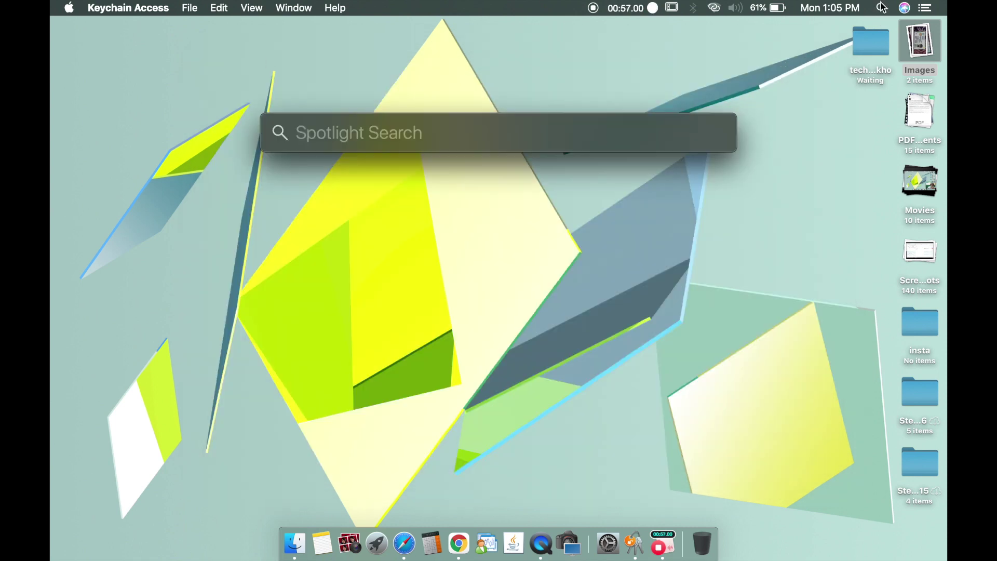
type("key")
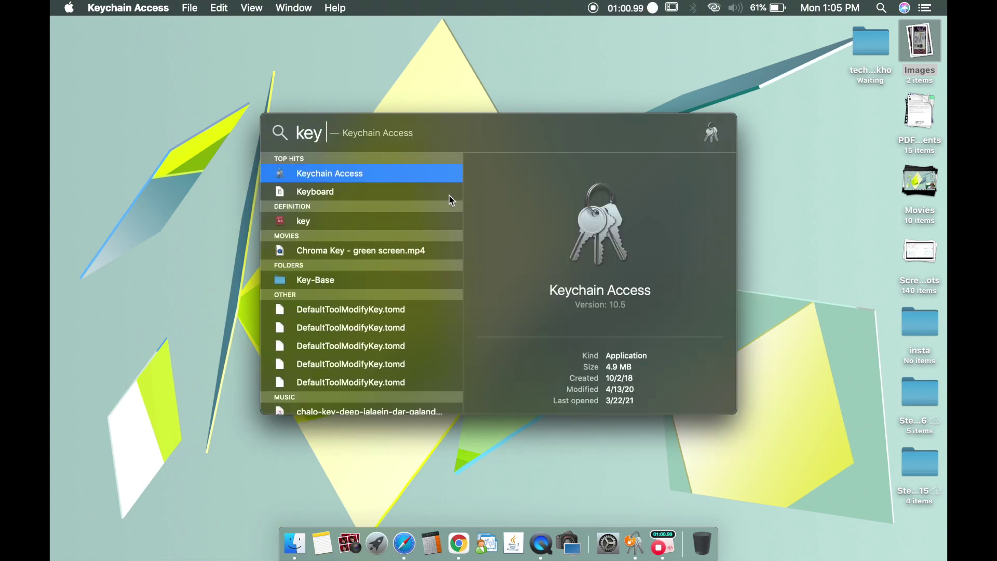
left_click(374, 176)
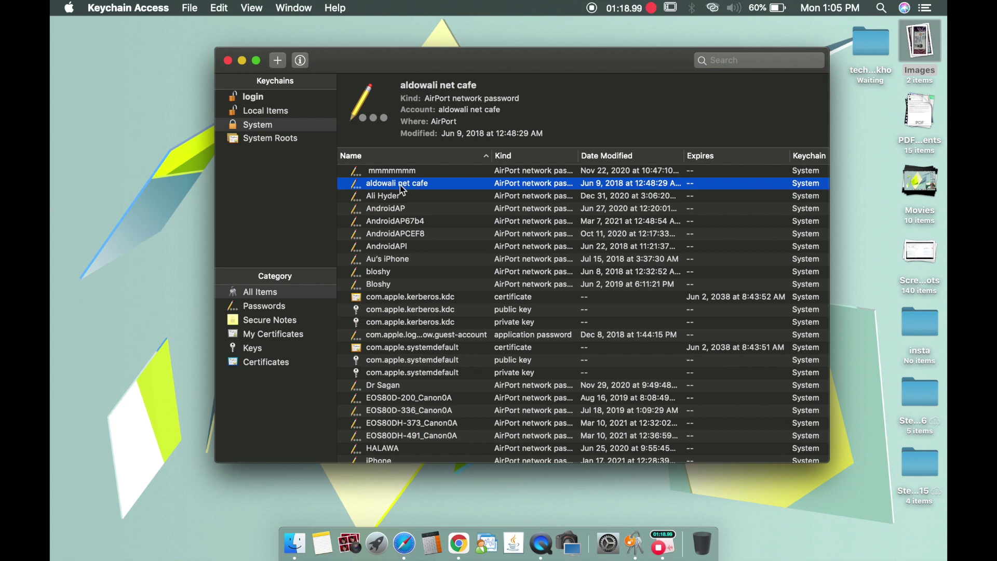
Open the aldowali net cafe entry and tick Show password, triggering the administrator prompt
double_click(403, 186)
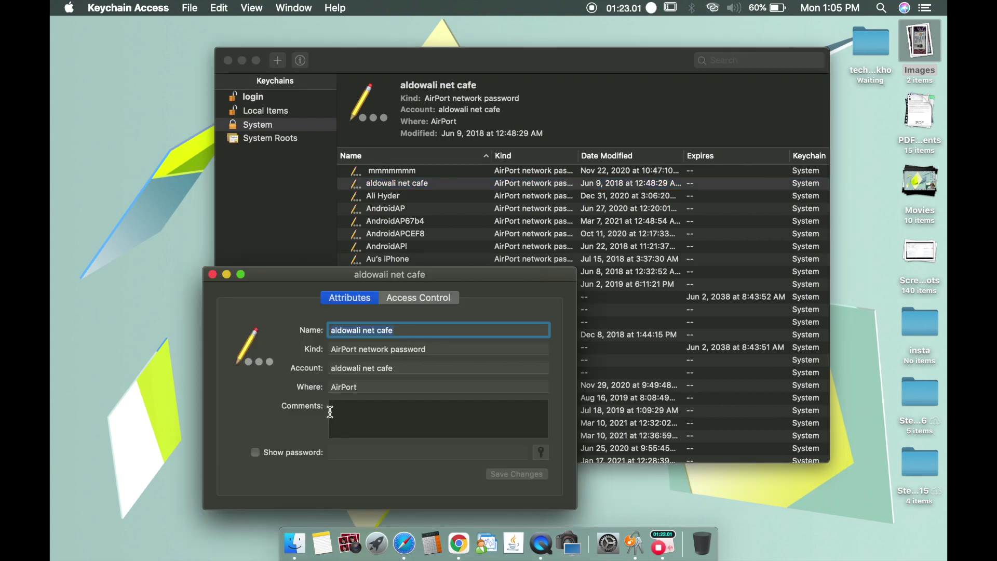
left_click(285, 453)
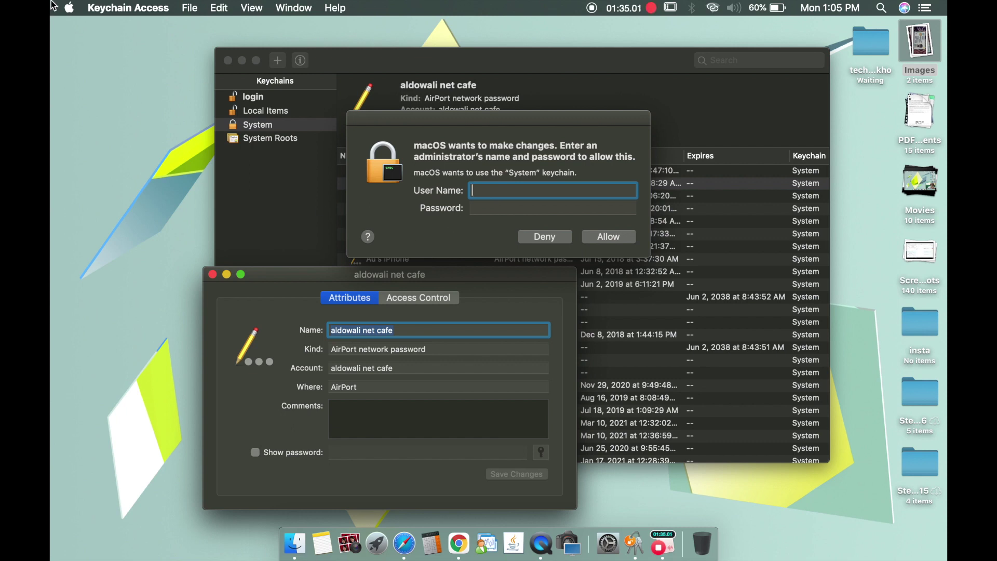
Deny the first prompt, look up the admin account name, and re-request the password with admin credentials
left_click(544, 236)
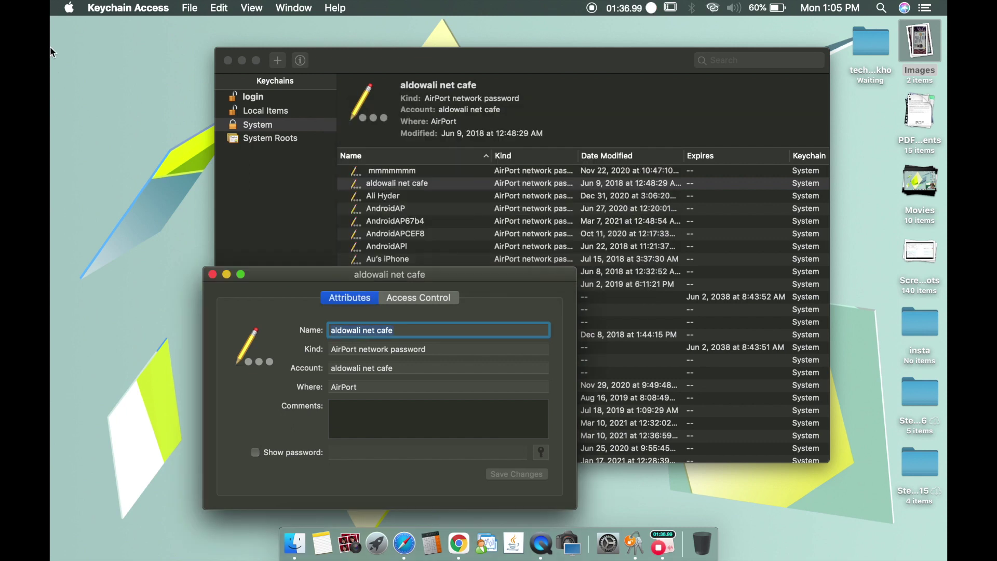
left_click(69, 7)
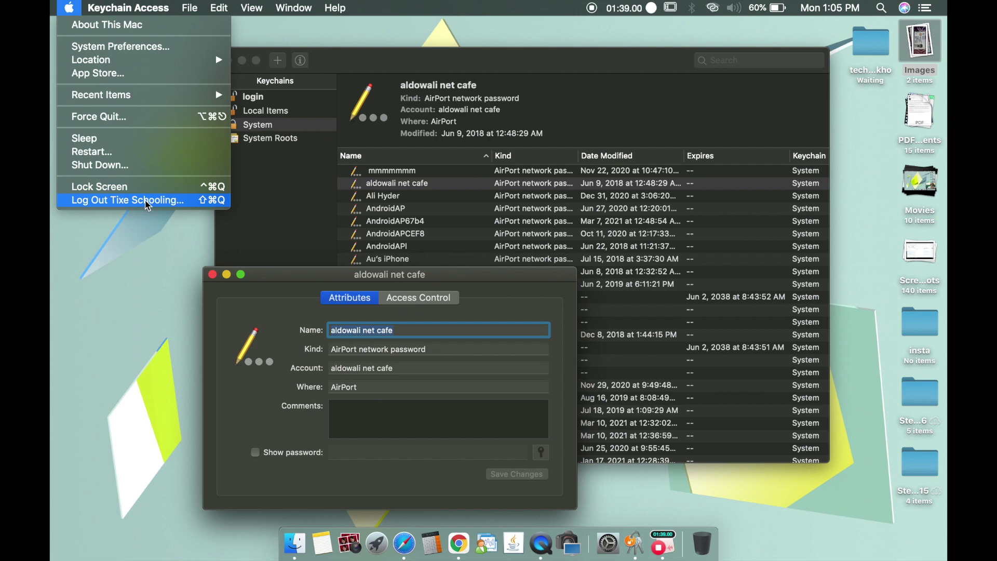
left_click(281, 427)
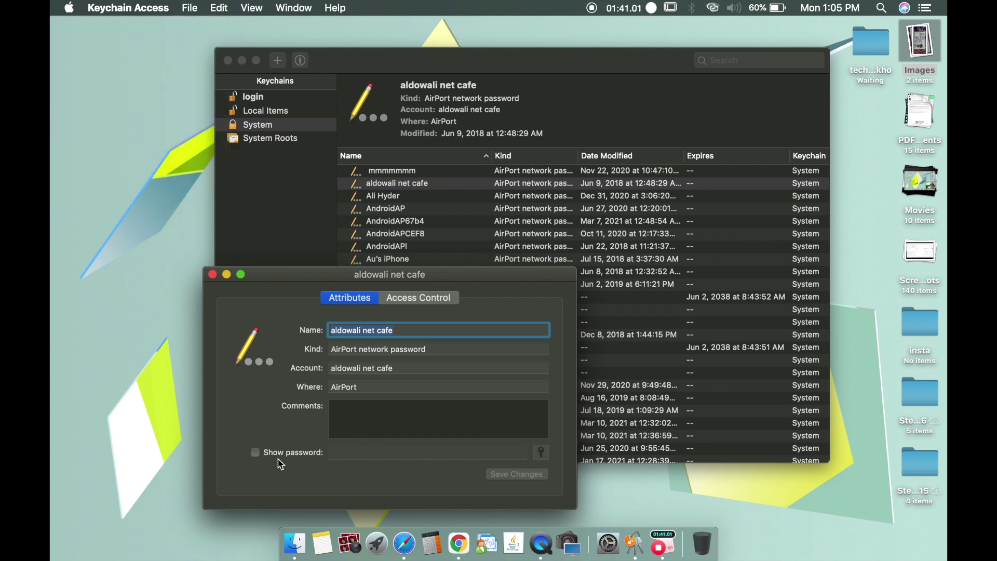
left_click(255, 452)
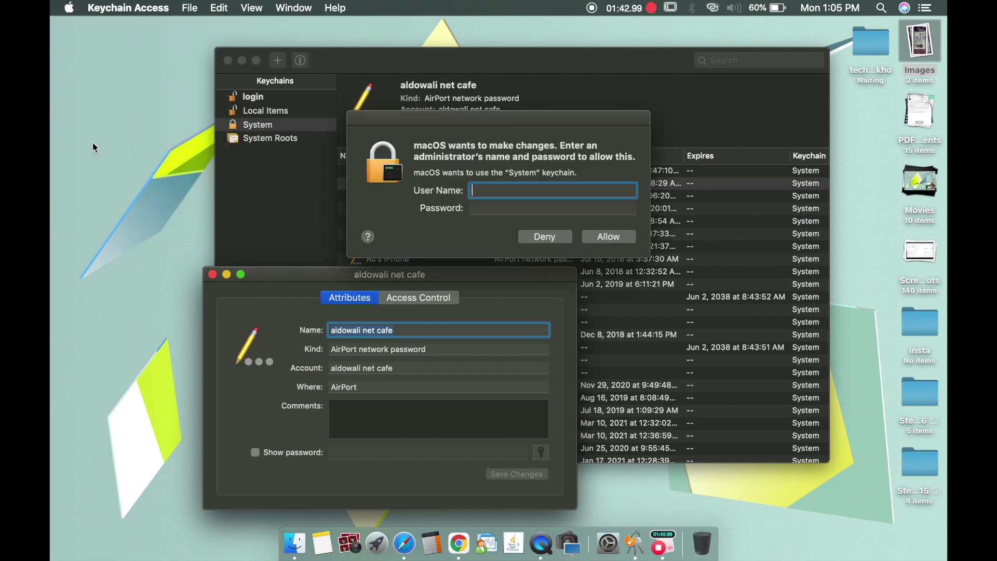
type("T")
type("ixe")
type(" s")
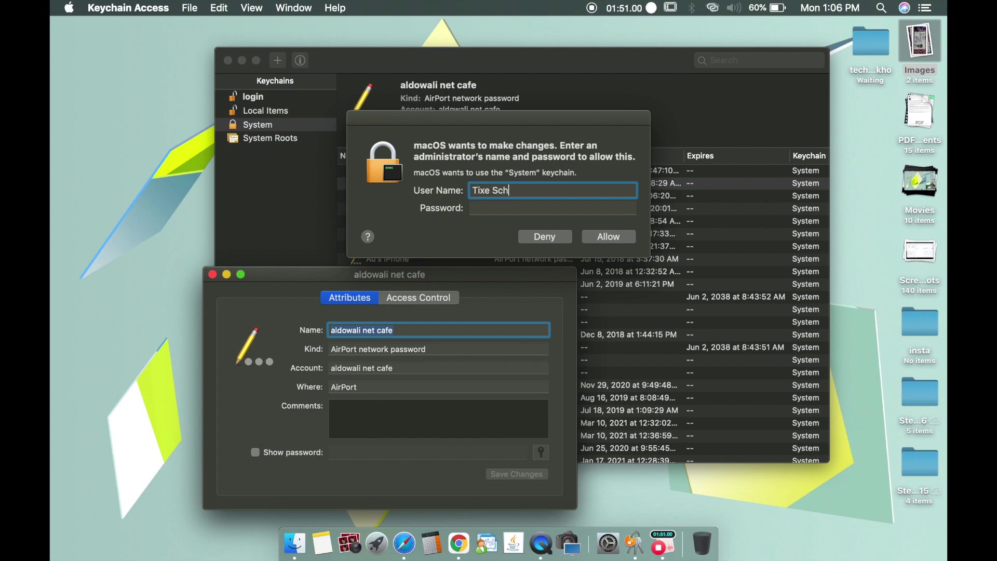
type("hooling")
left_click(527, 209)
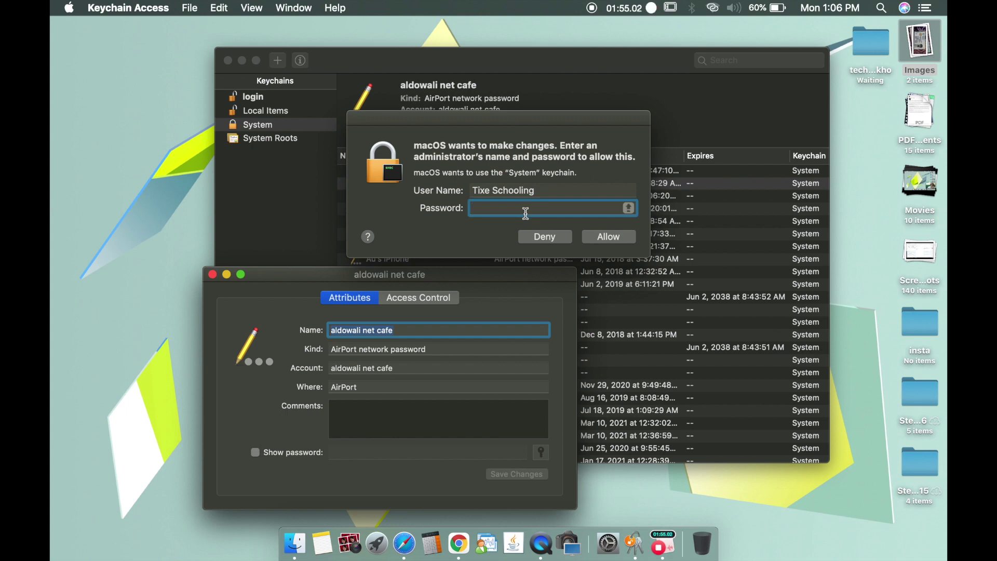
type("•••••")
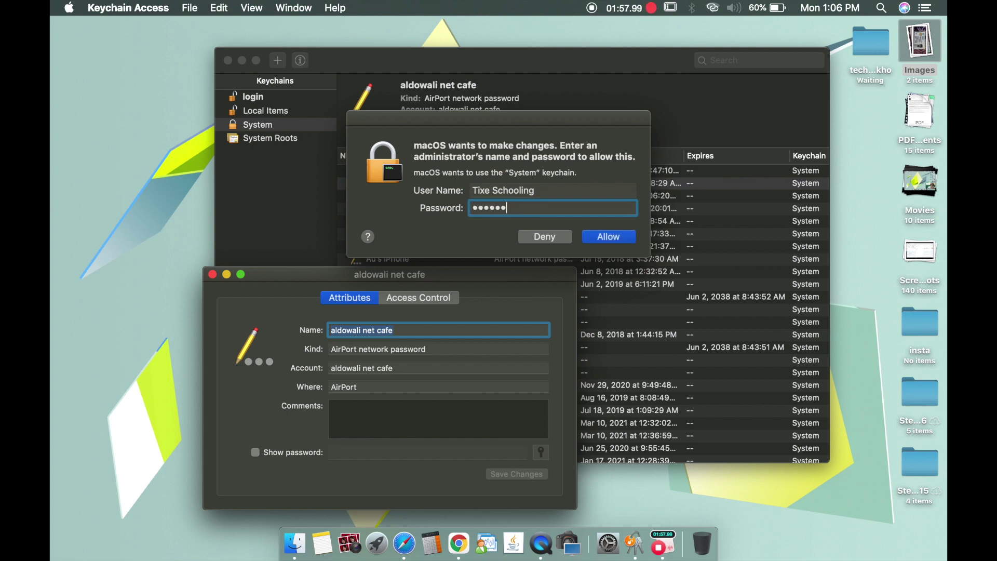
type("••••")
Allow access, select the revealed password, then close the details and Keychain Access windows
left_click(607, 237)
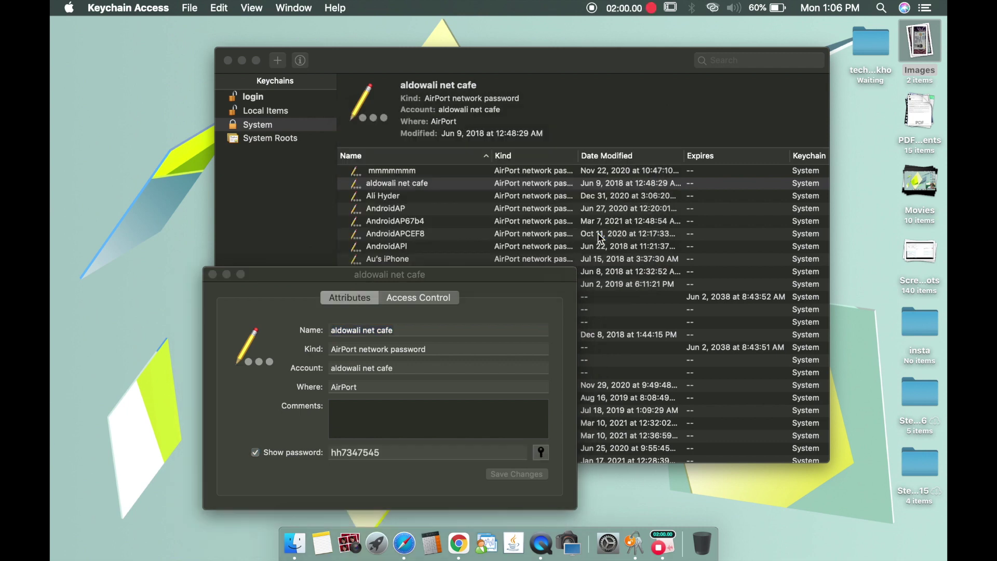
left_click_drag(427, 452, 326, 451)
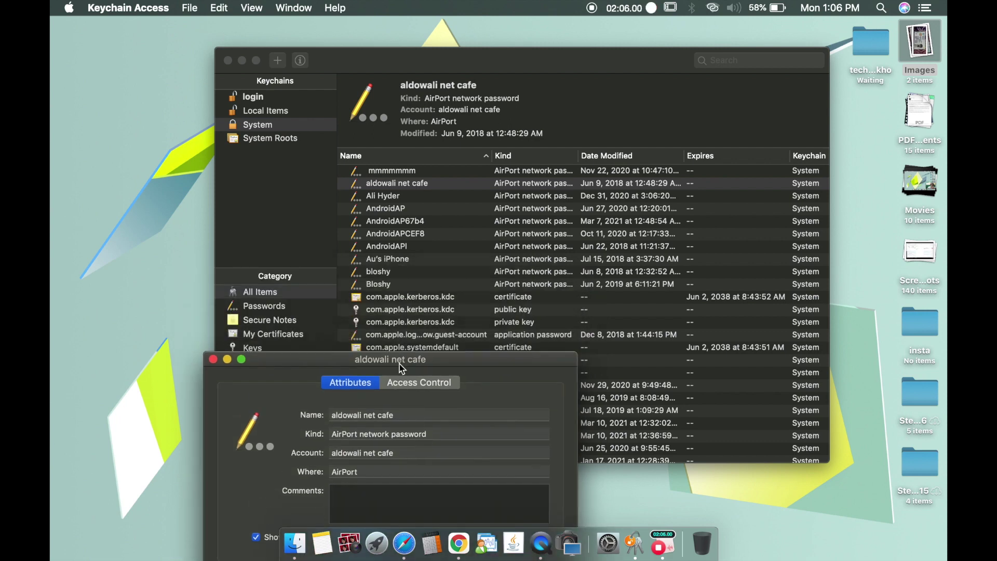
left_click_drag(399, 274, 406, 390)
scroll(405, 337, "down", 8)
scroll(407, 337, "down", 5)
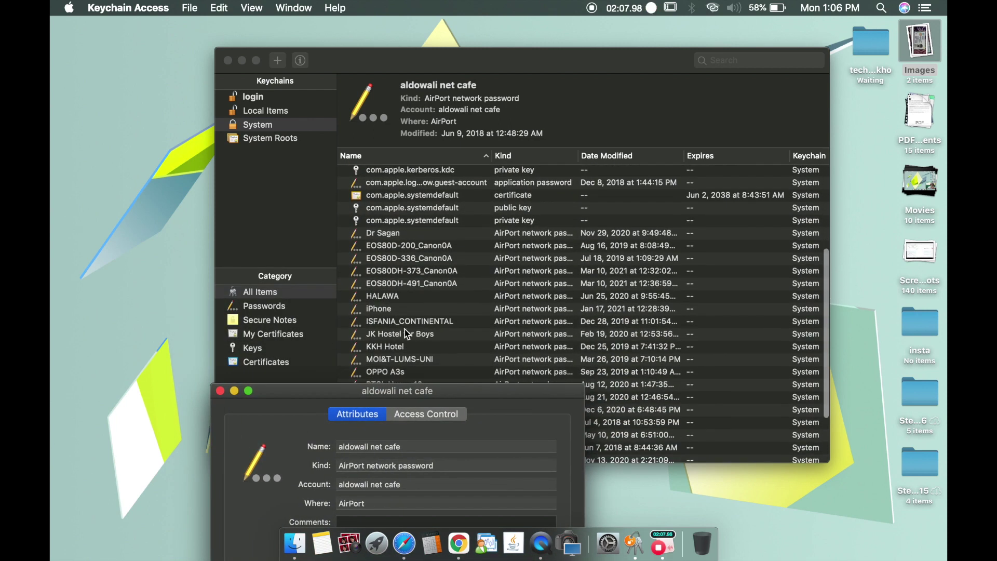
scroll(468, 296, "down", 5)
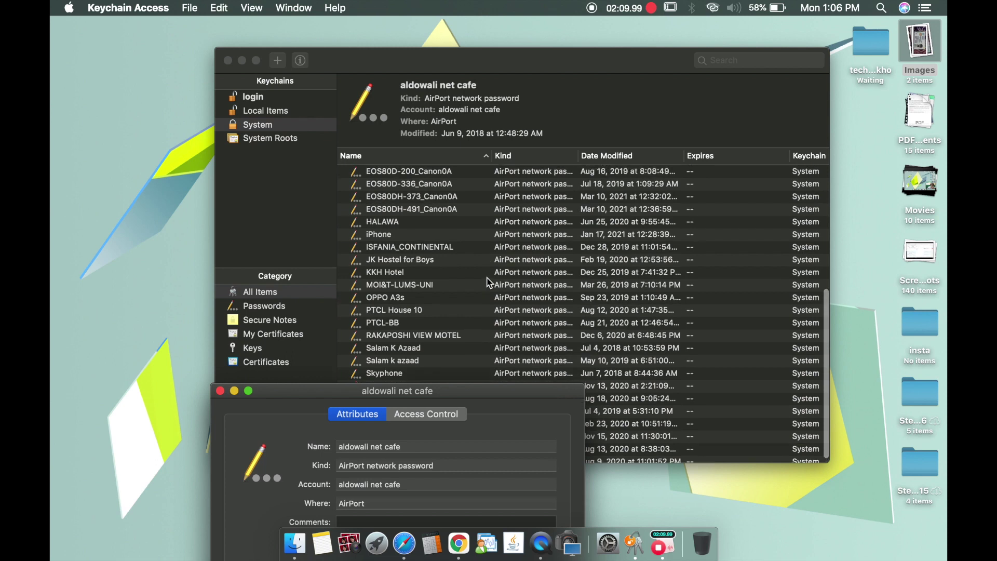
scroll(488, 282, "up", 5)
scroll(467, 296, "up", 5)
scroll(437, 328, "up", 3)
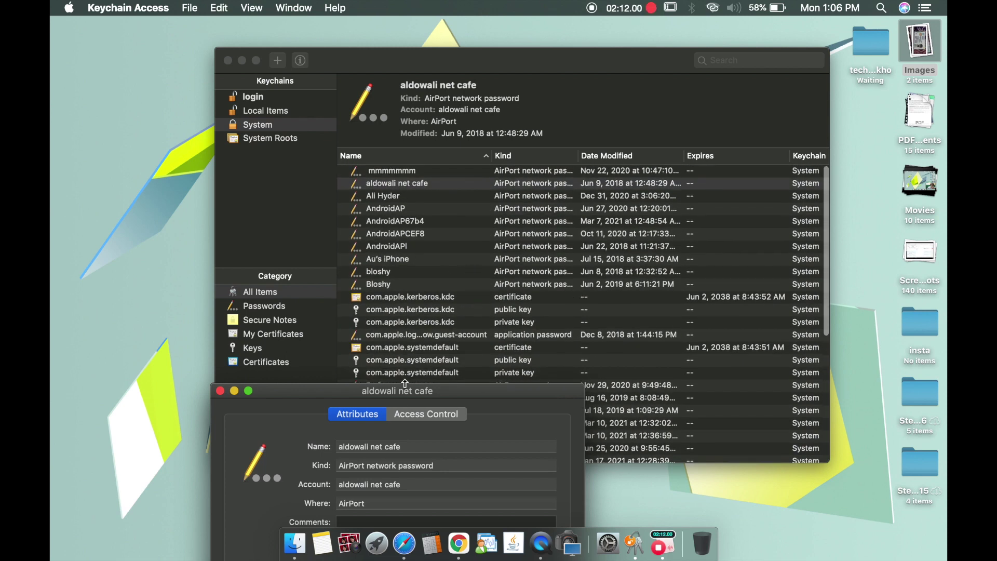
left_click_drag(405, 391, 420, 177)
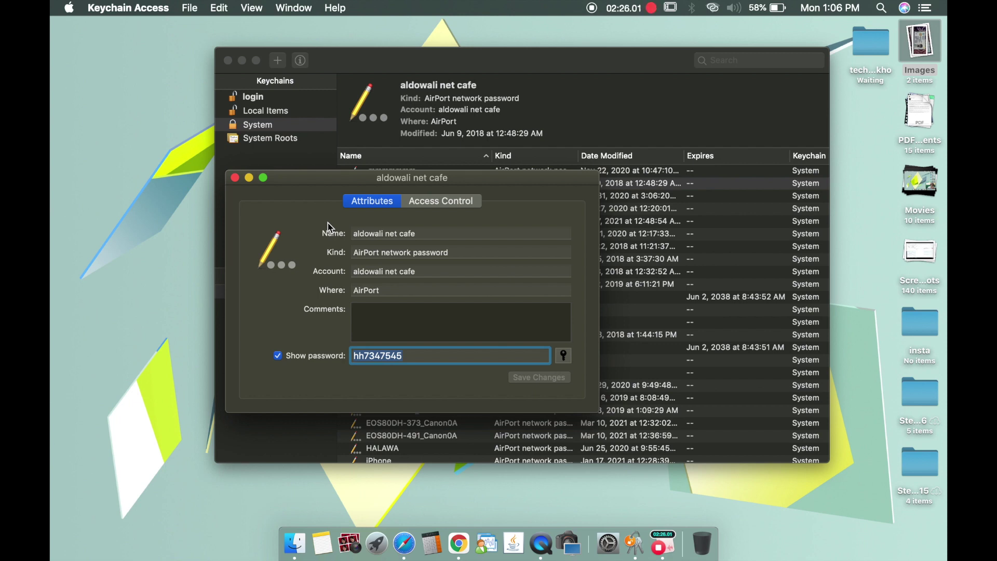
left_click(235, 178)
left_click(228, 62)
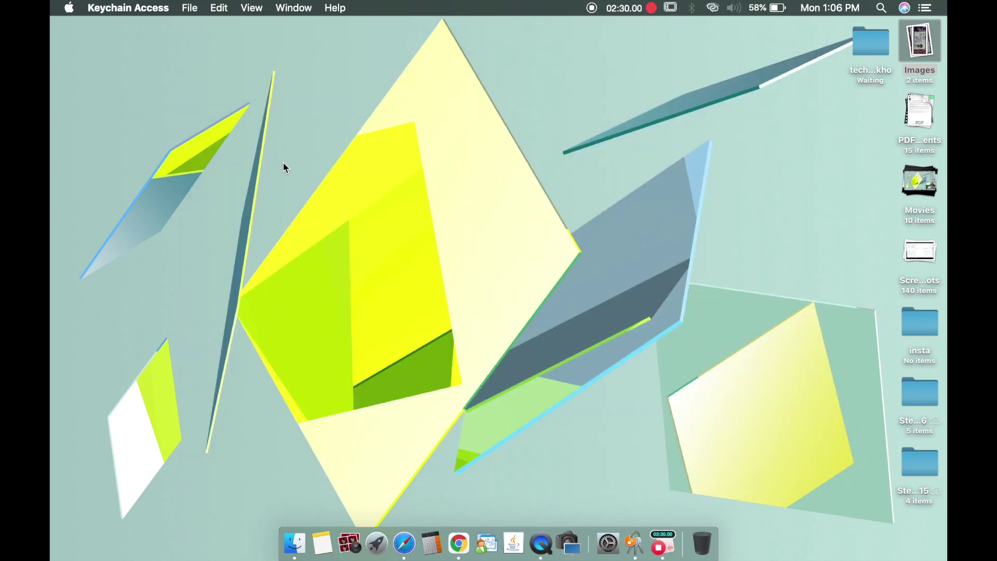